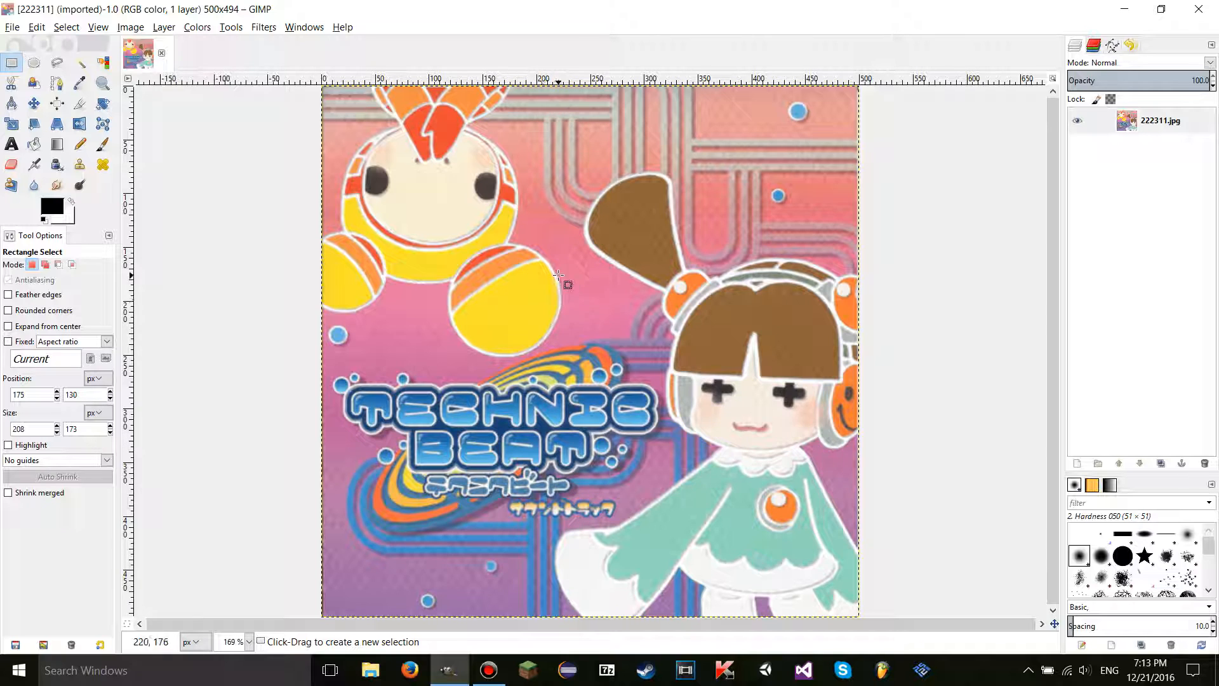
Invert the colors of the whole image and undo the inversion, two times in a row.
left_click(189, 30)
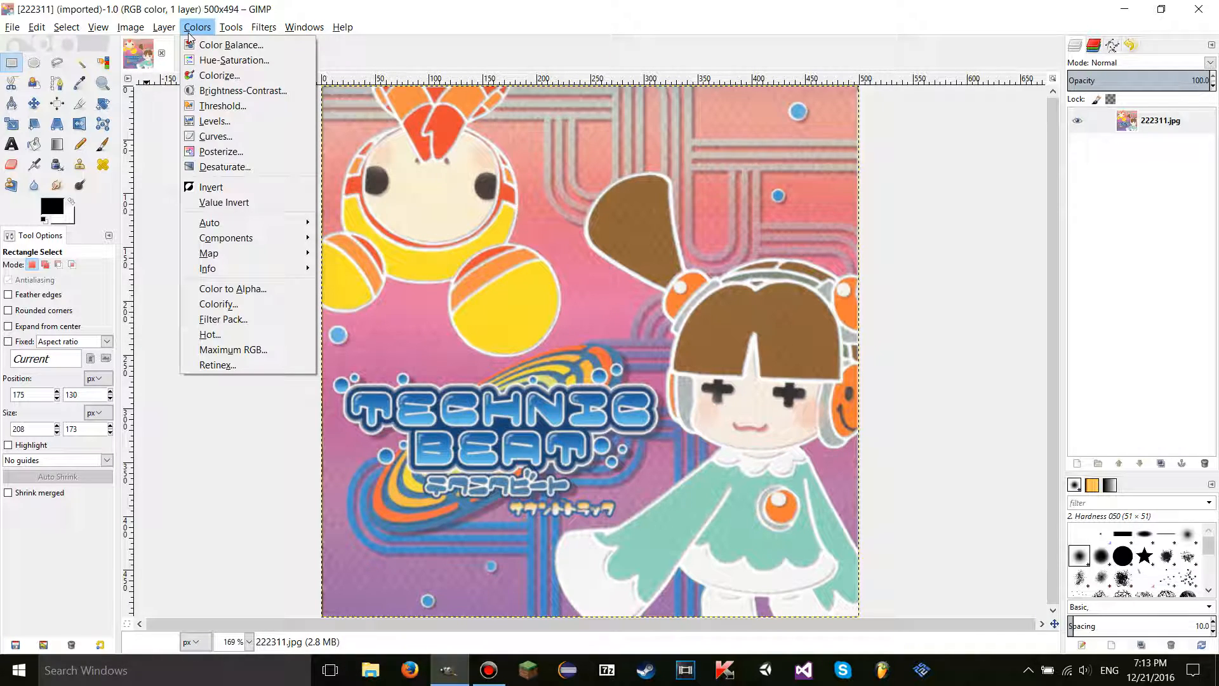
left_click(219, 188)
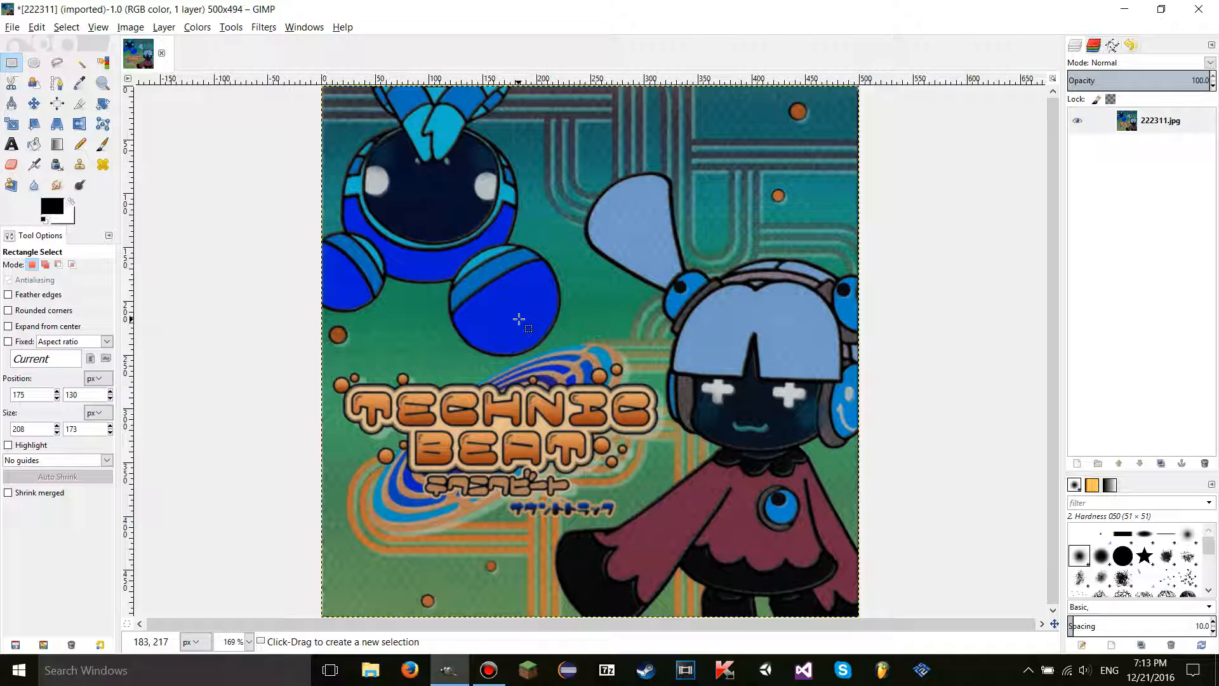
key("ctrl+z")
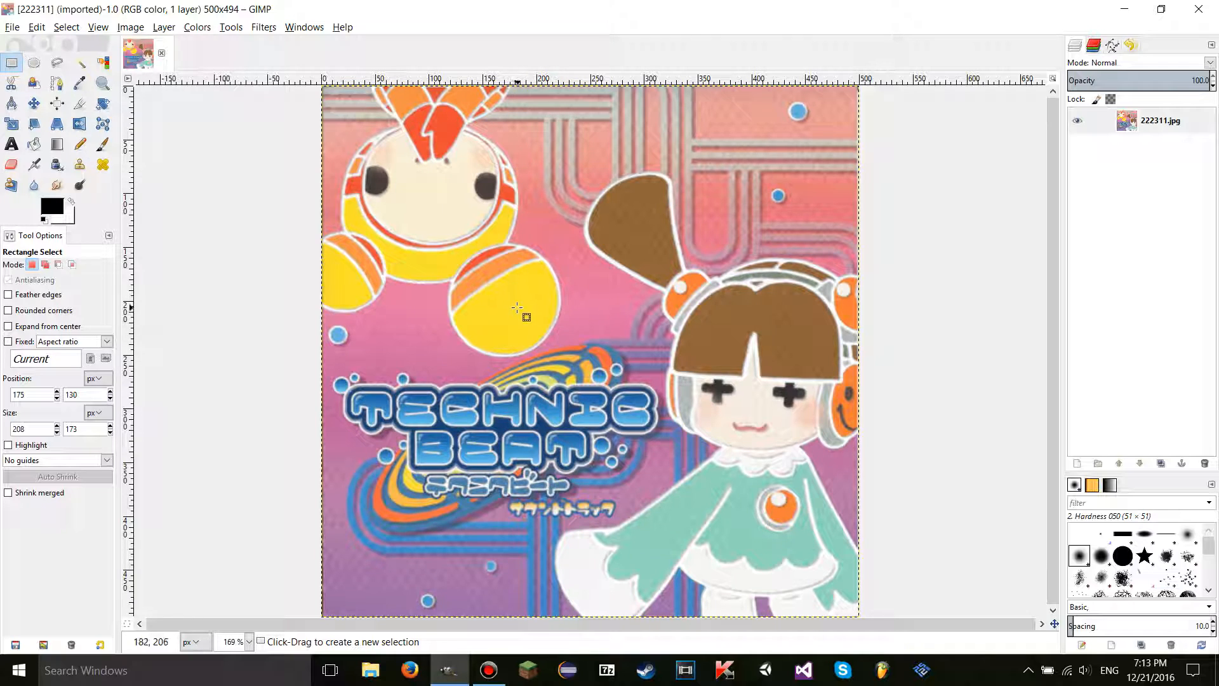
key("ctrl")
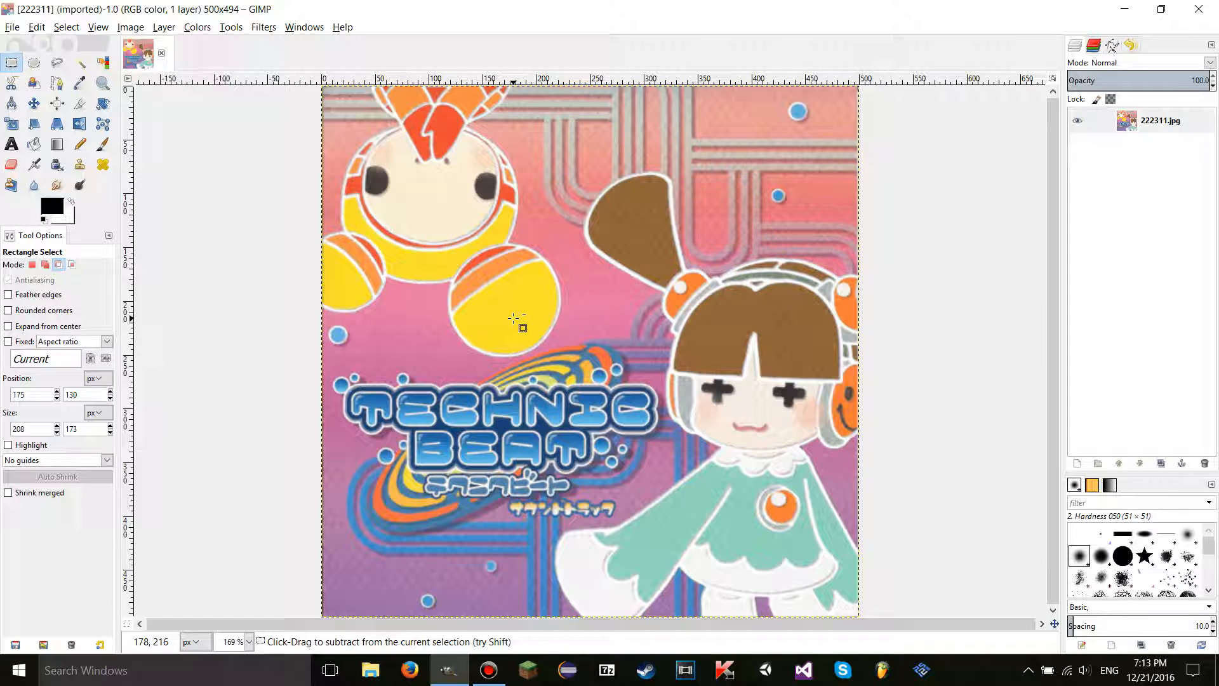
key("ctrl+i")
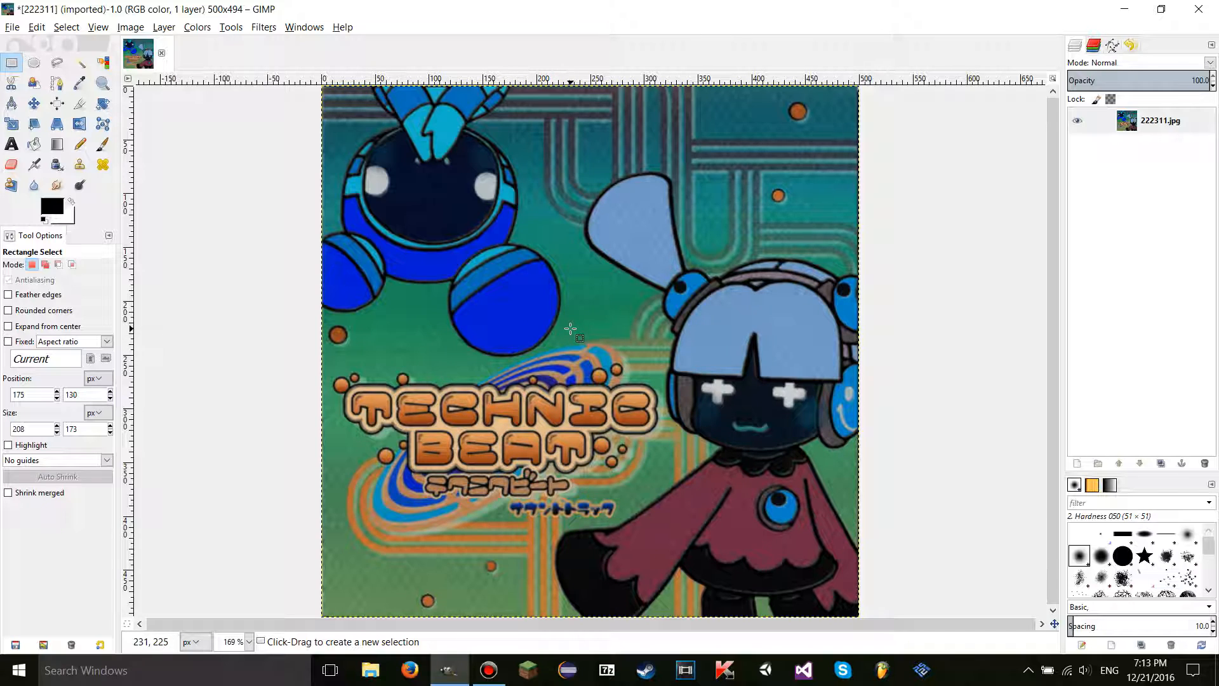
key("ctrl+z")
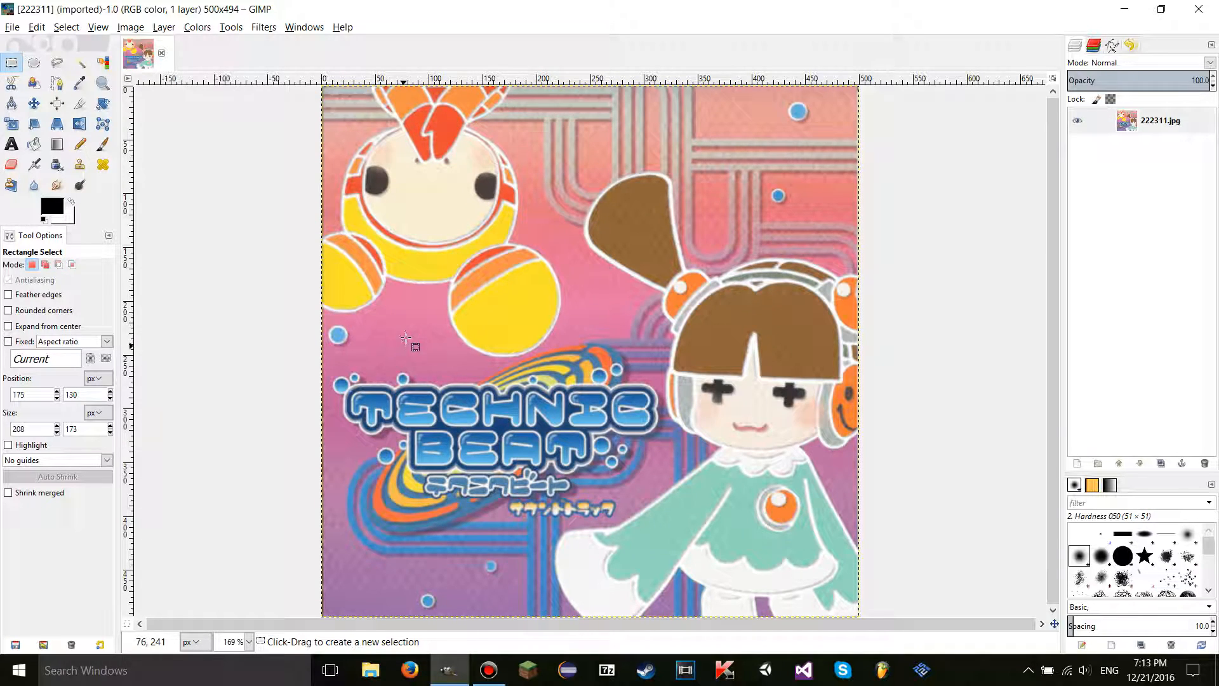
Apply Value Invert to the image and undo it.
left_click(194, 29)
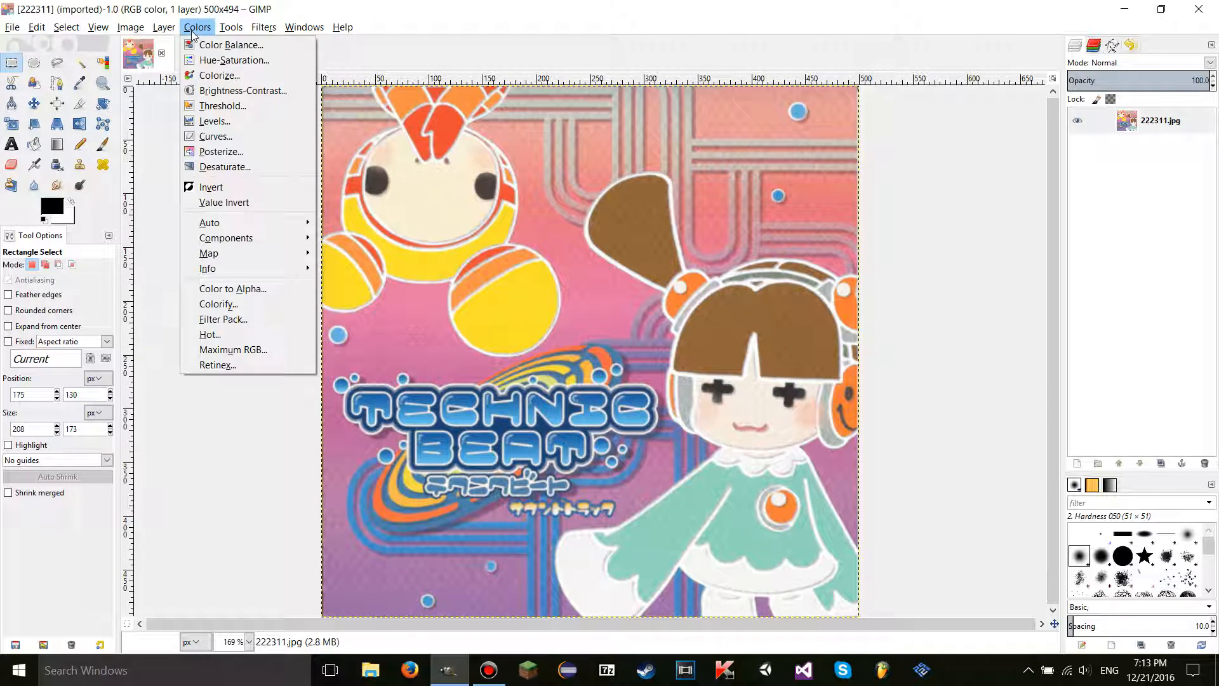
left_click(258, 204)
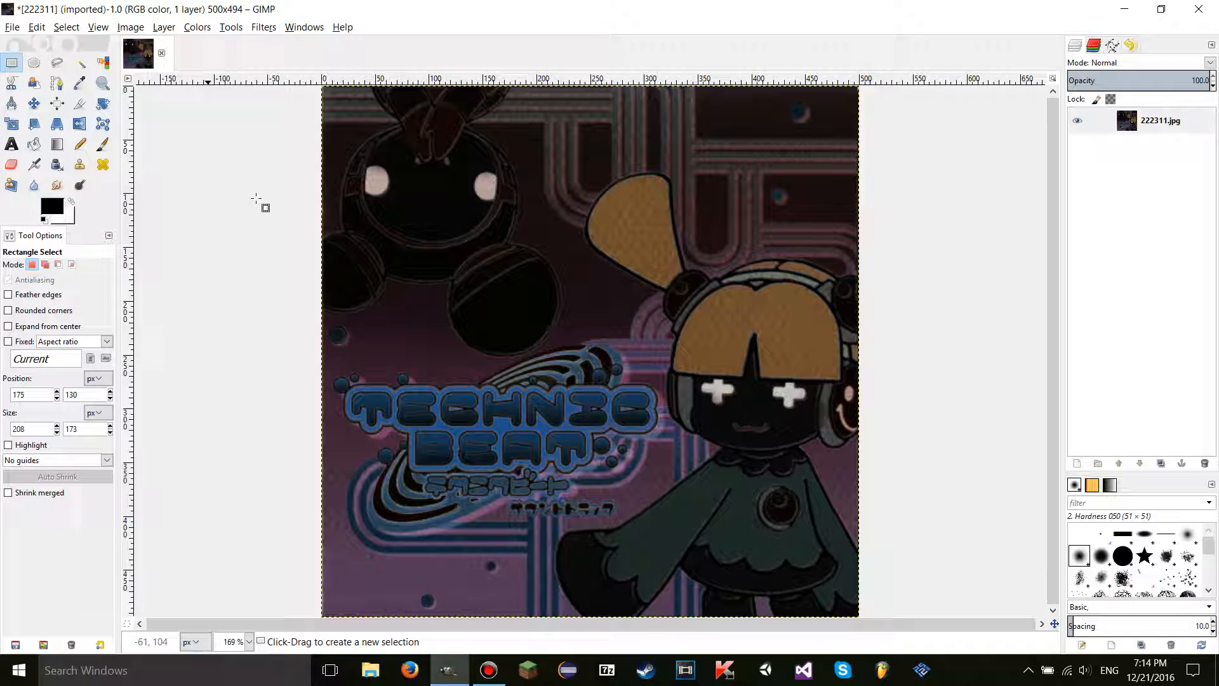
key("ctrl+z")
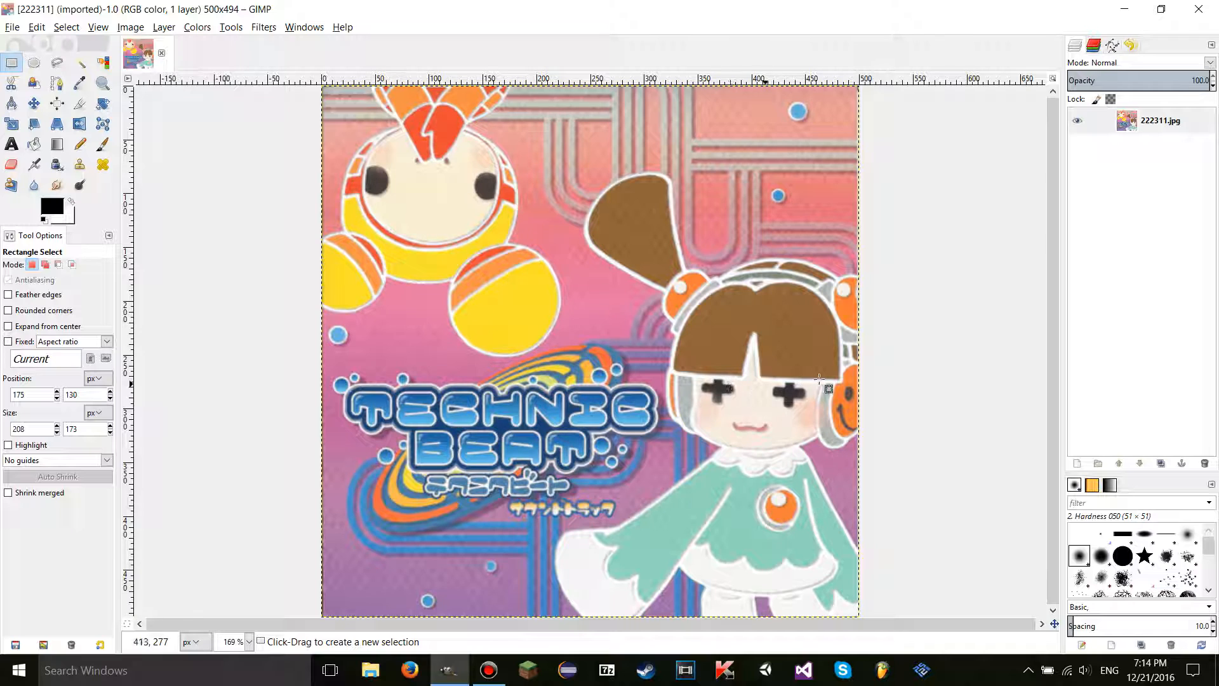
Compare the original image with its value-inverted version by repeatedly redoing and undoing Value Invert, ending on the original.
key("ctrl")
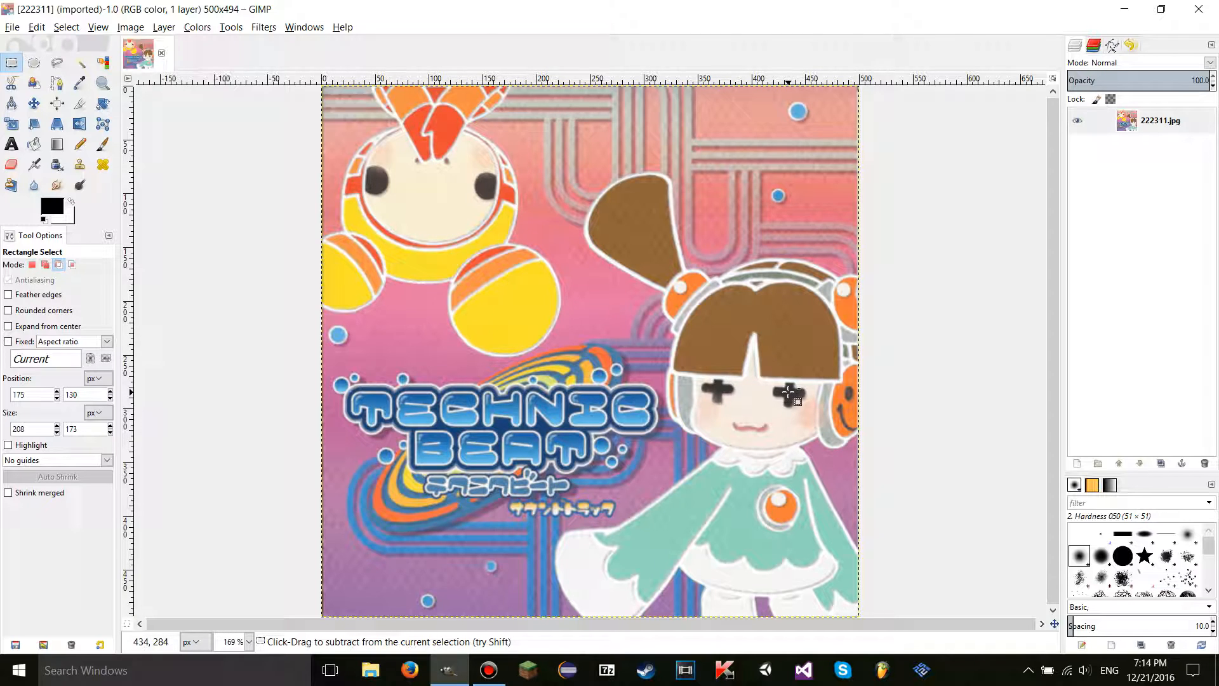
key("ctrl+y")
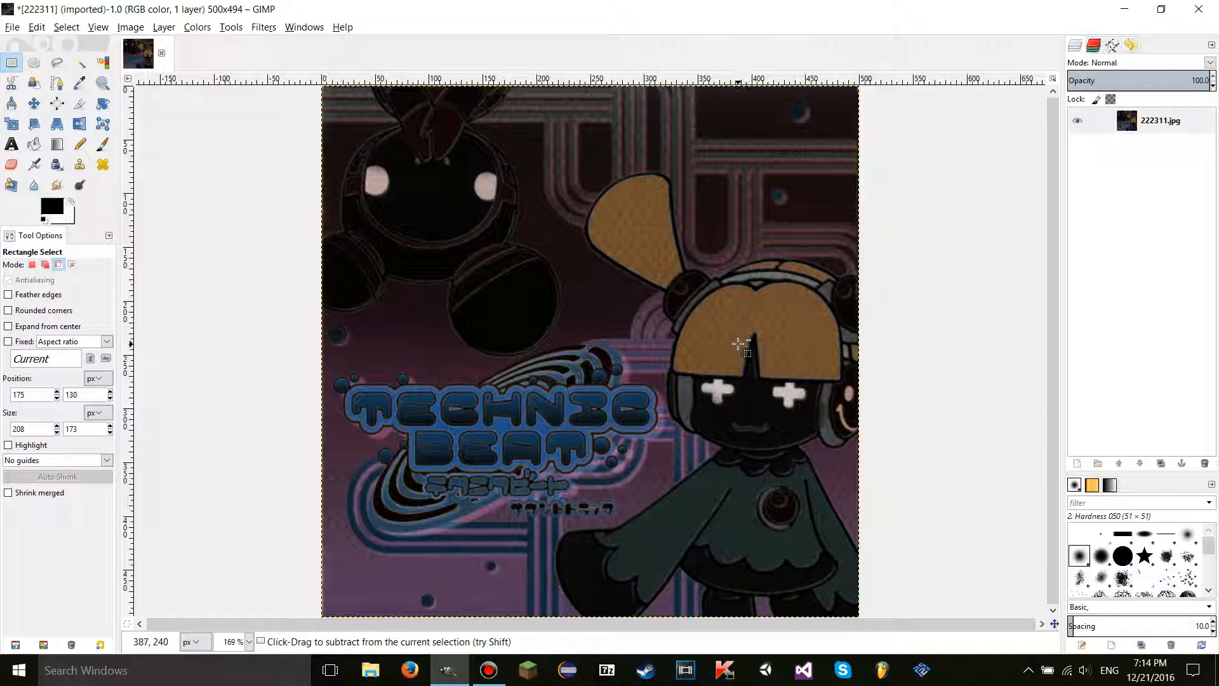
key("ctrl+z")
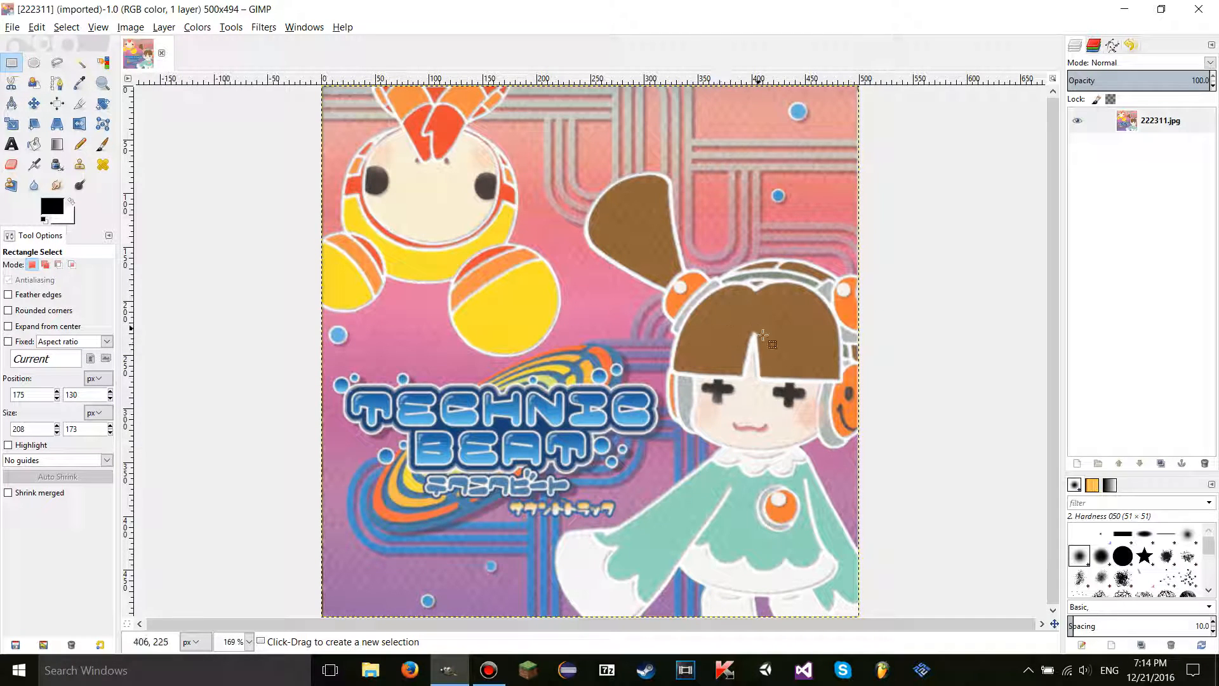
key("ctrl+y")
key("ctrl+z")
key("ctrl+y")
key("ctrl+z")
key("ctrl+y")
key("ctrl+z")
key("ctrl+y")
key("ctrl+z")
Apply the automatic Equalize color correction to the image.
left_click(198, 28)
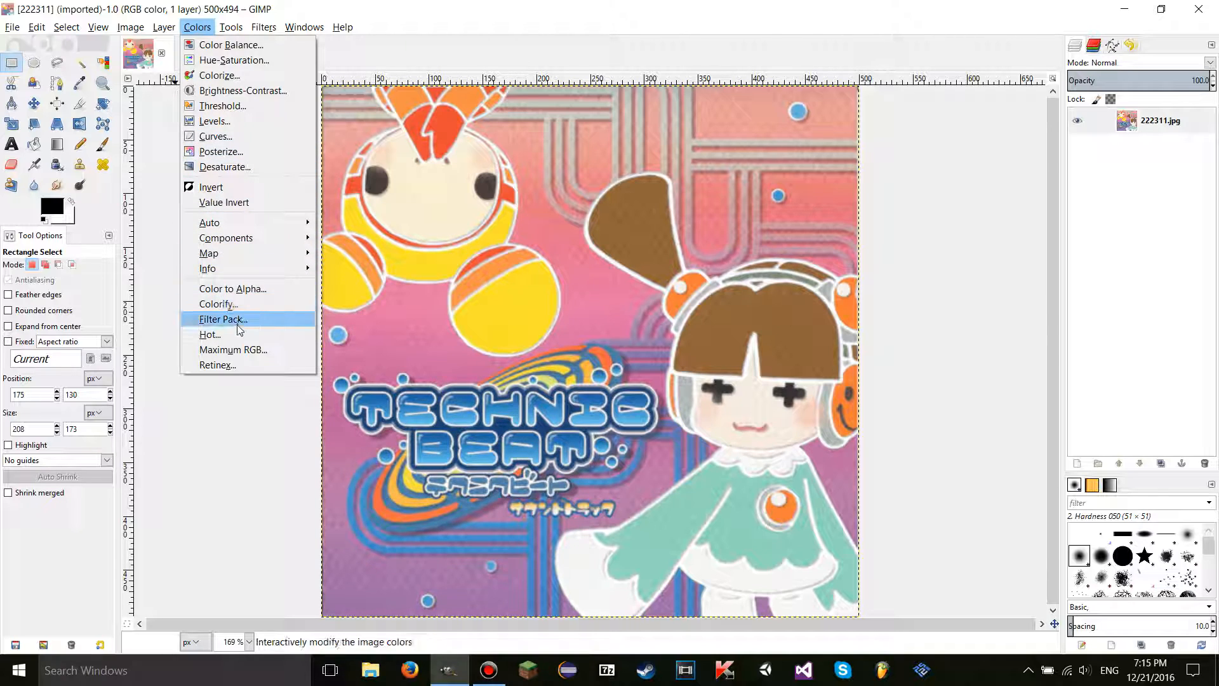
mouse_move(237, 224)
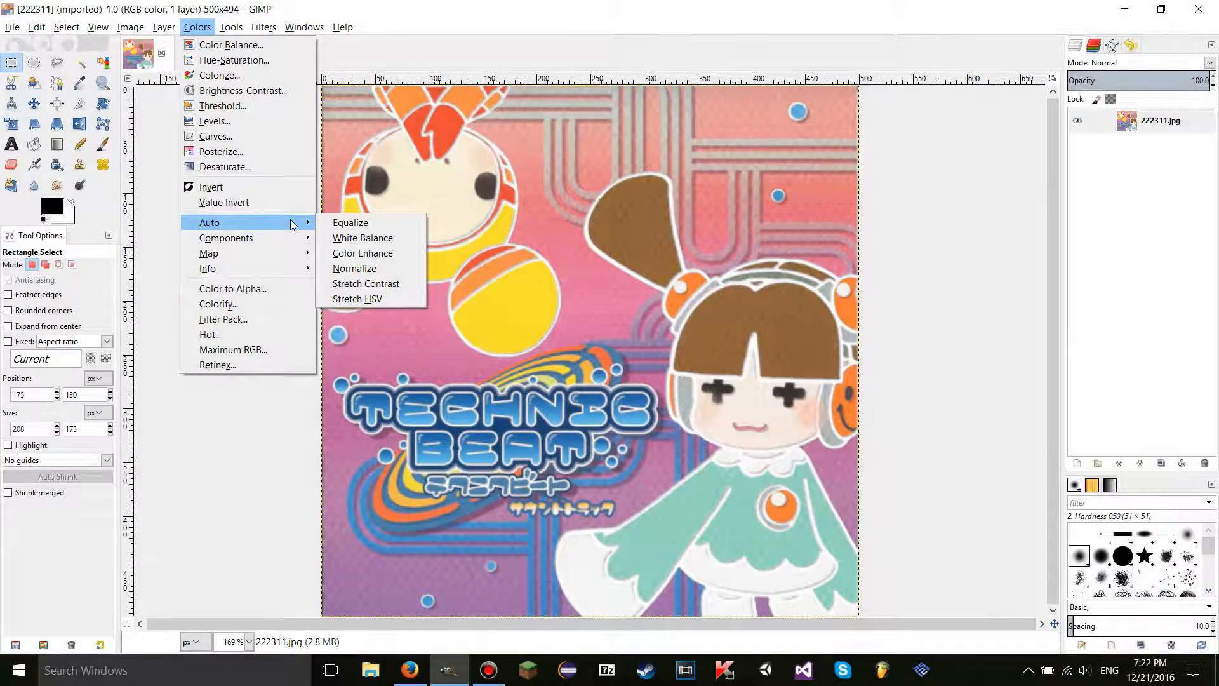
left_click(346, 224)
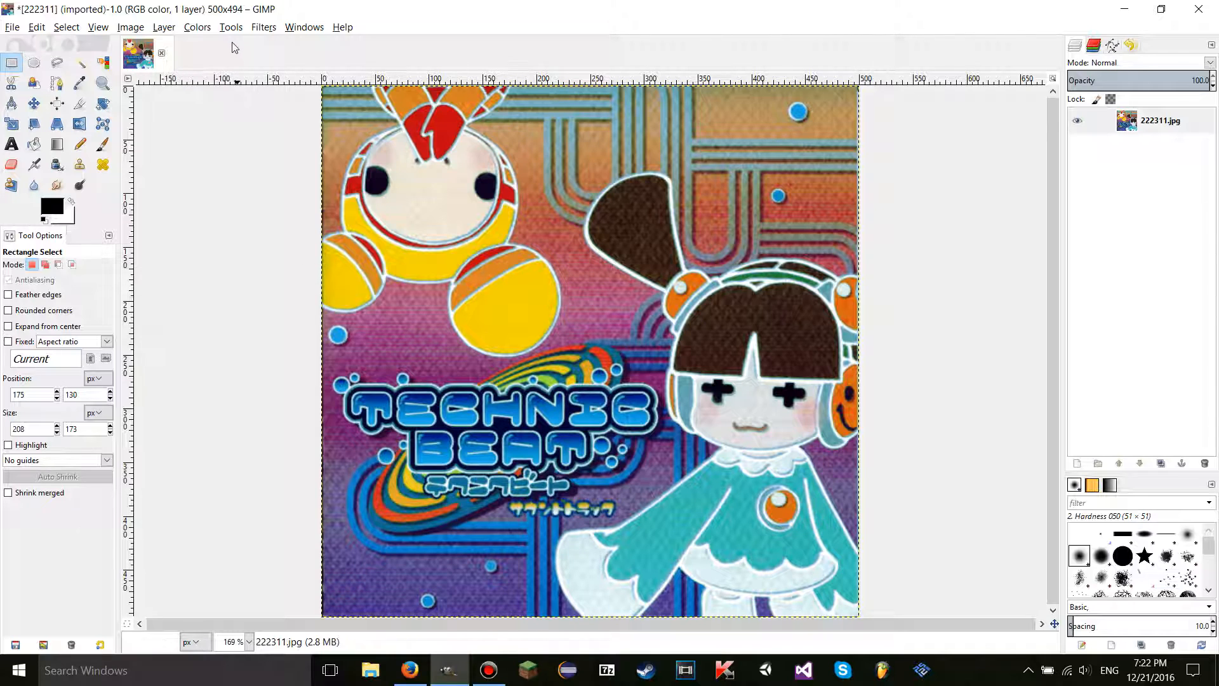
Apply the automatic White Balance correction to the original image.
left_click(198, 27)
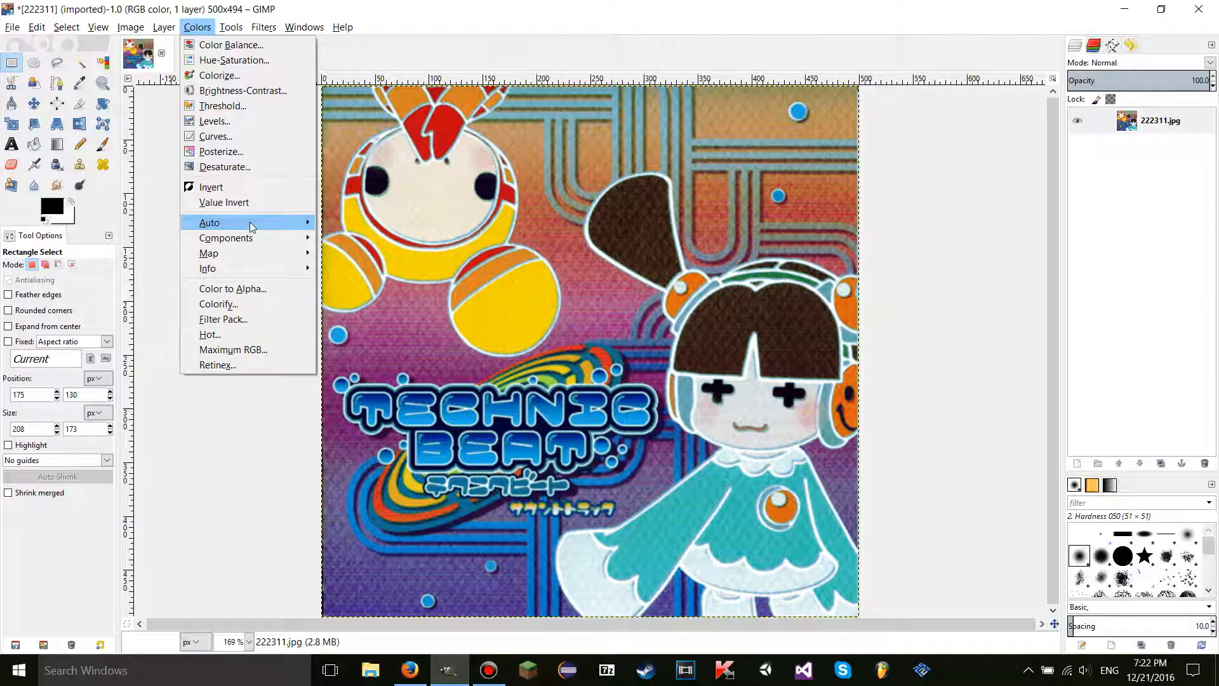
mouse_move(287, 222)
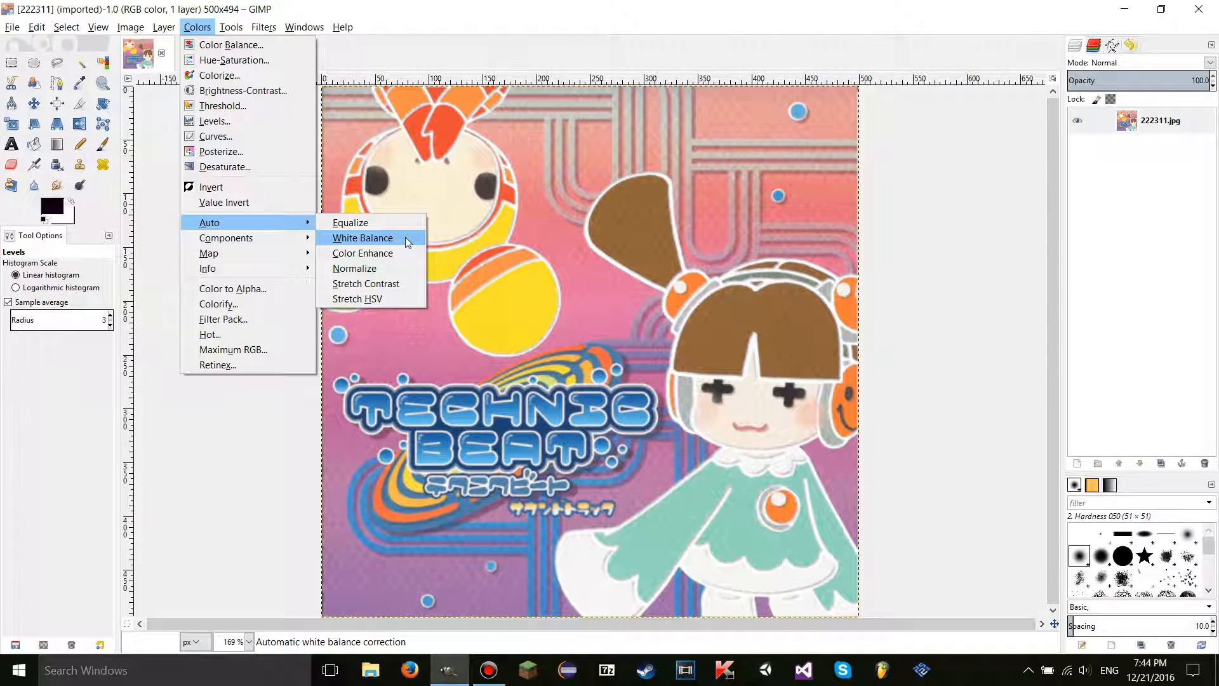
left_click(406, 242)
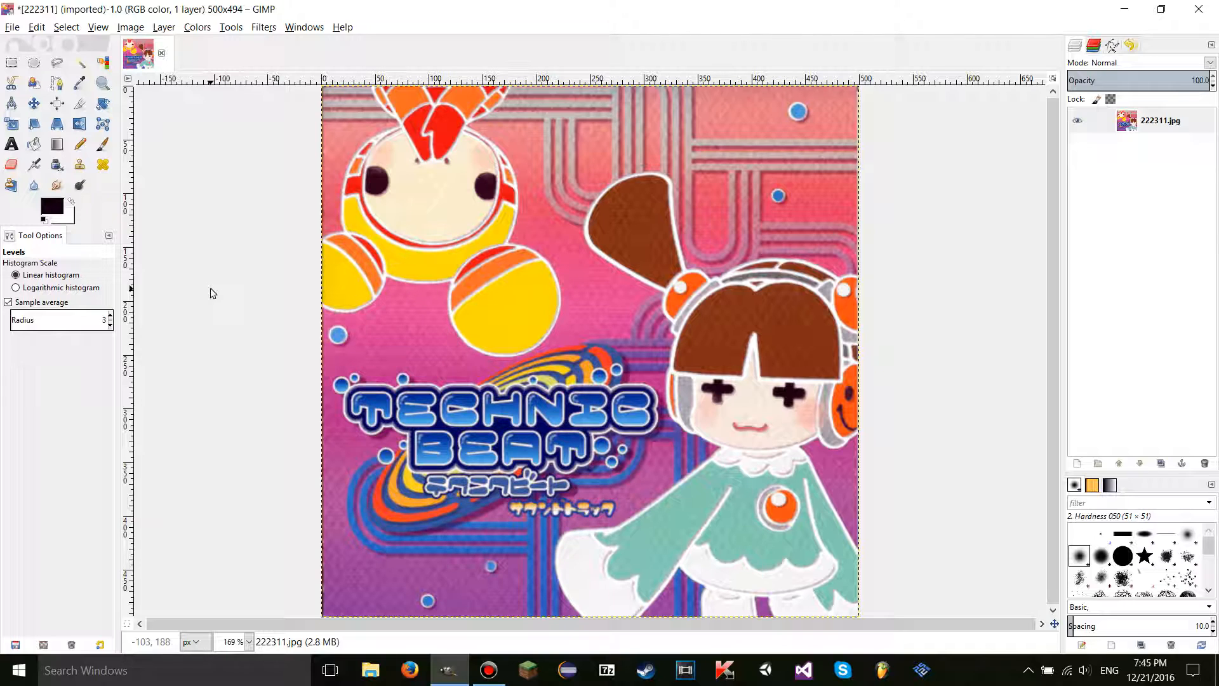
Apply the automatic Color Enhance correction to the original image.
left_click(197, 26)
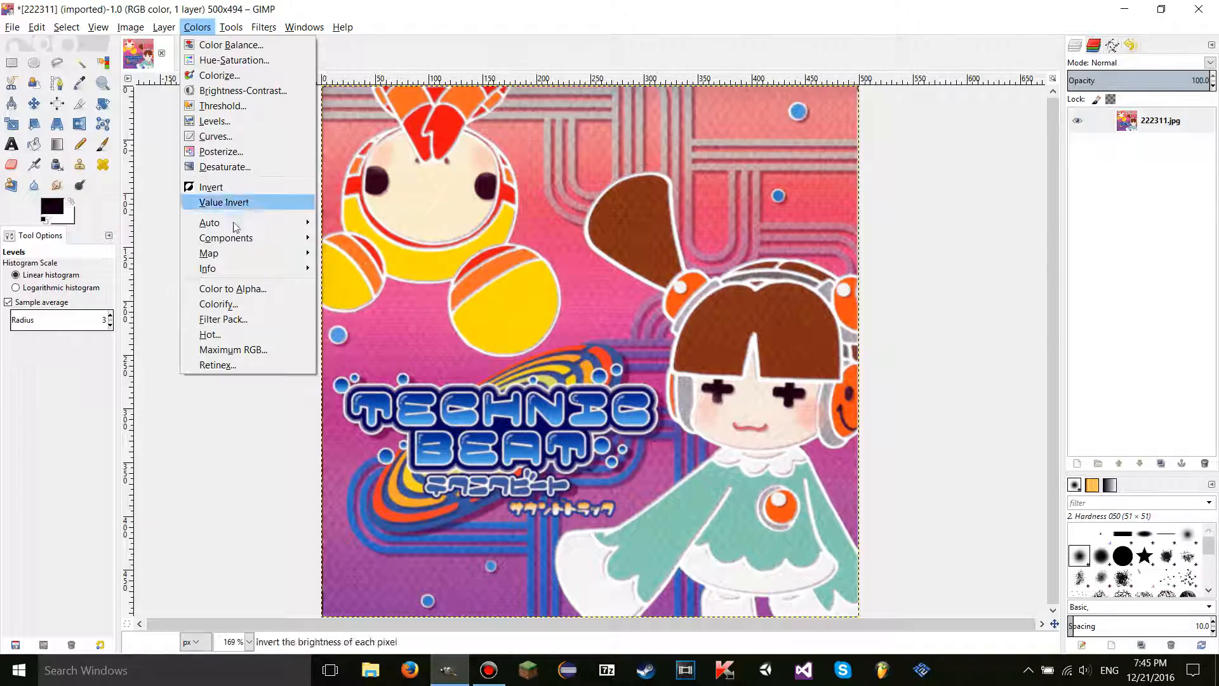
mouse_move(236, 225)
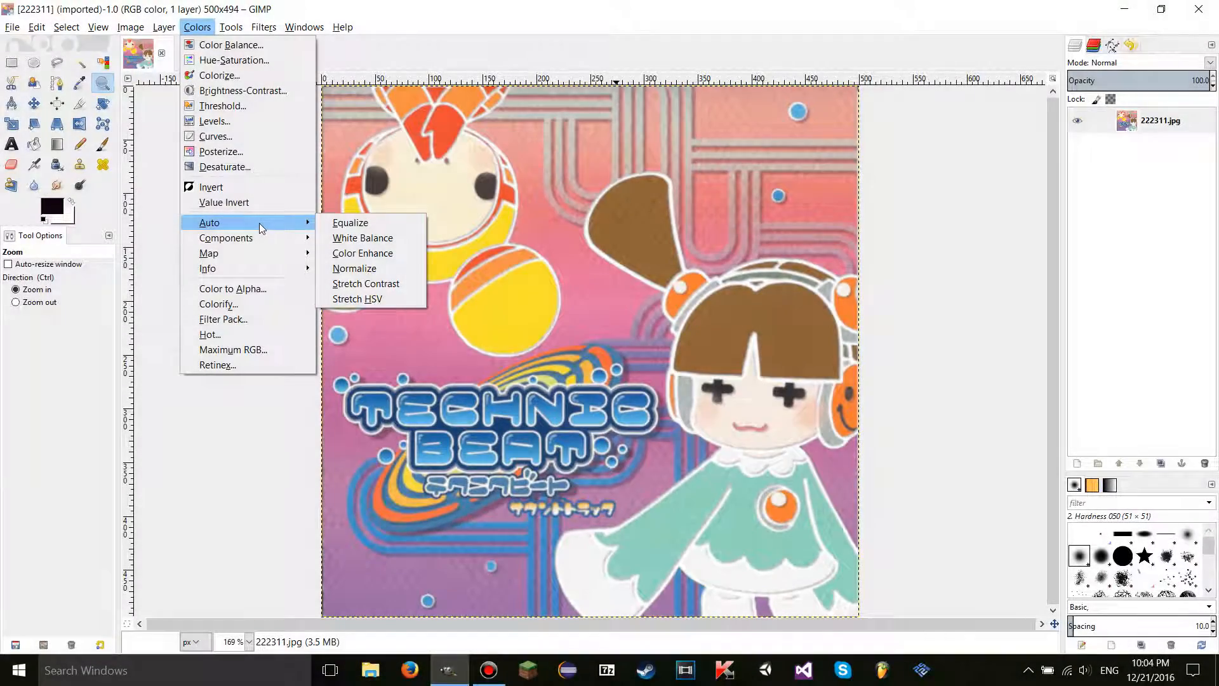
left_click(384, 254)
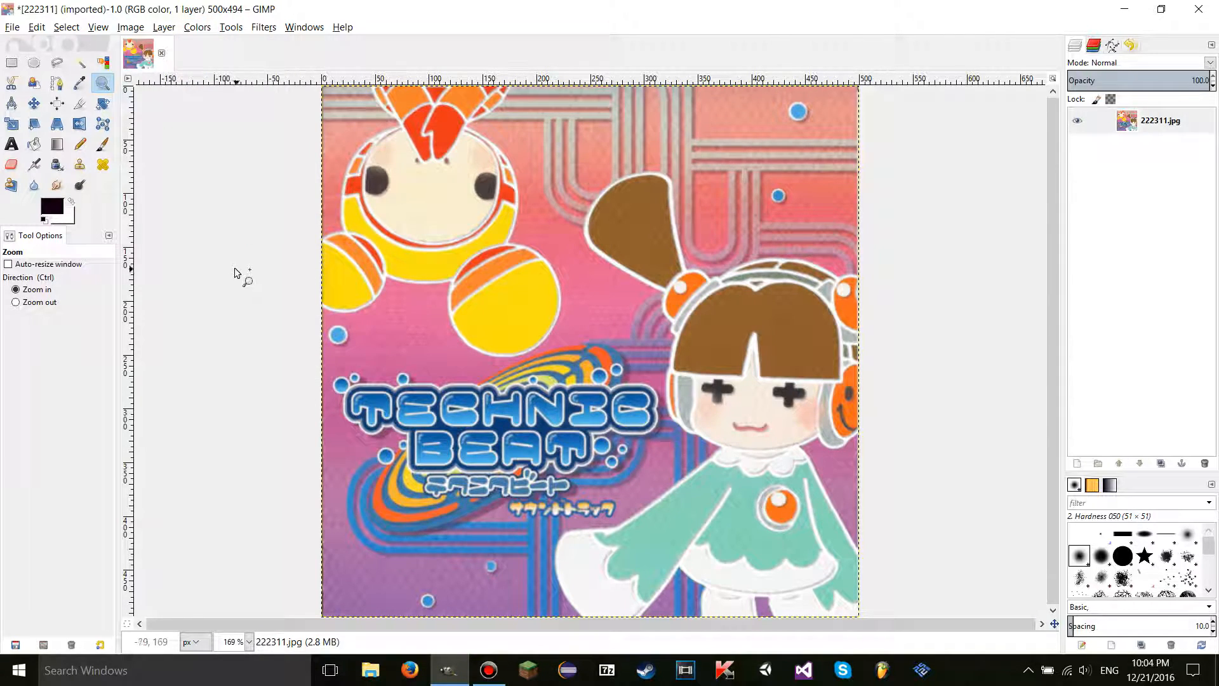
Compare the image with and without Color Enhance by repeatedly undoing and redoing it, ending with the enhancement applied.
key("ctrl+z")
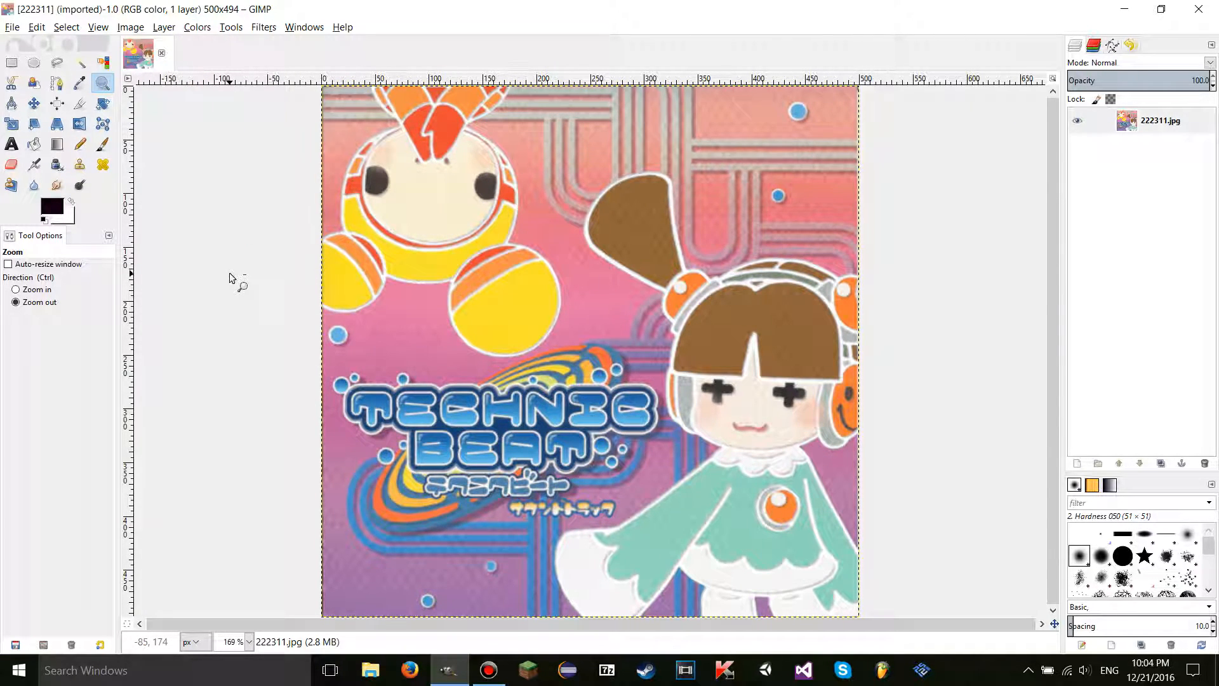
key("ctrl+y")
key("ctrl+z")
key("ctrl+y")
key("ctrl+z")
key("ctrl+y")
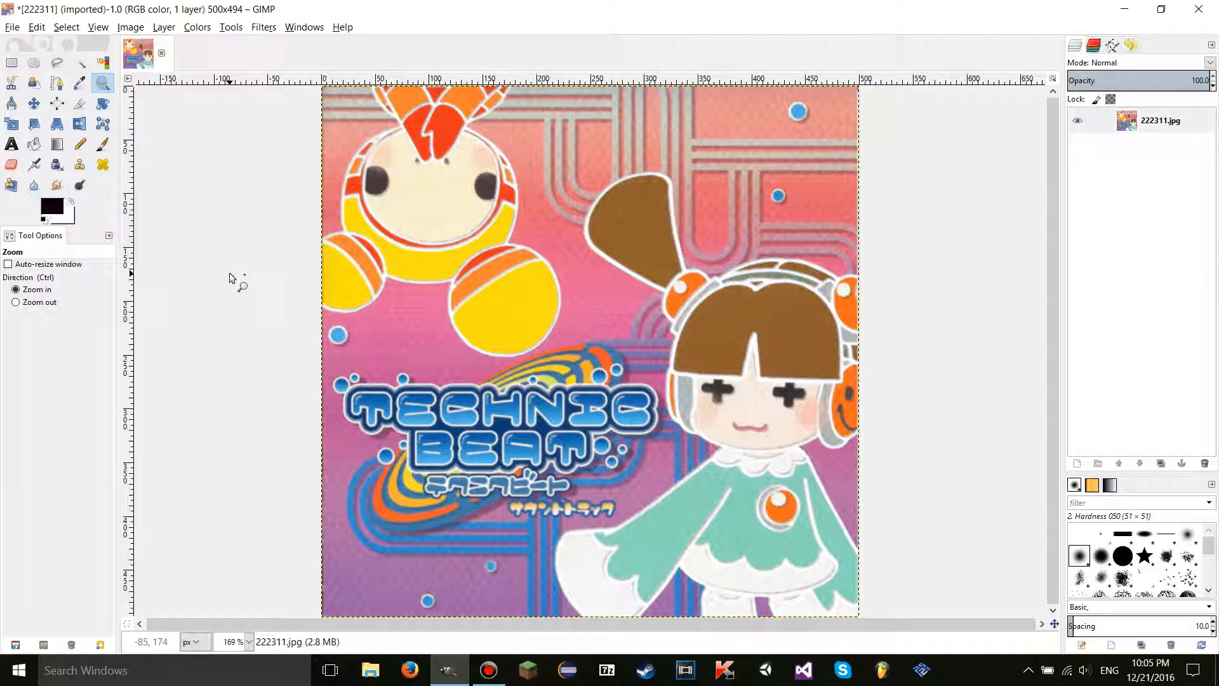
Apply the automatic Normalize correction to the original image.
left_click(197, 27)
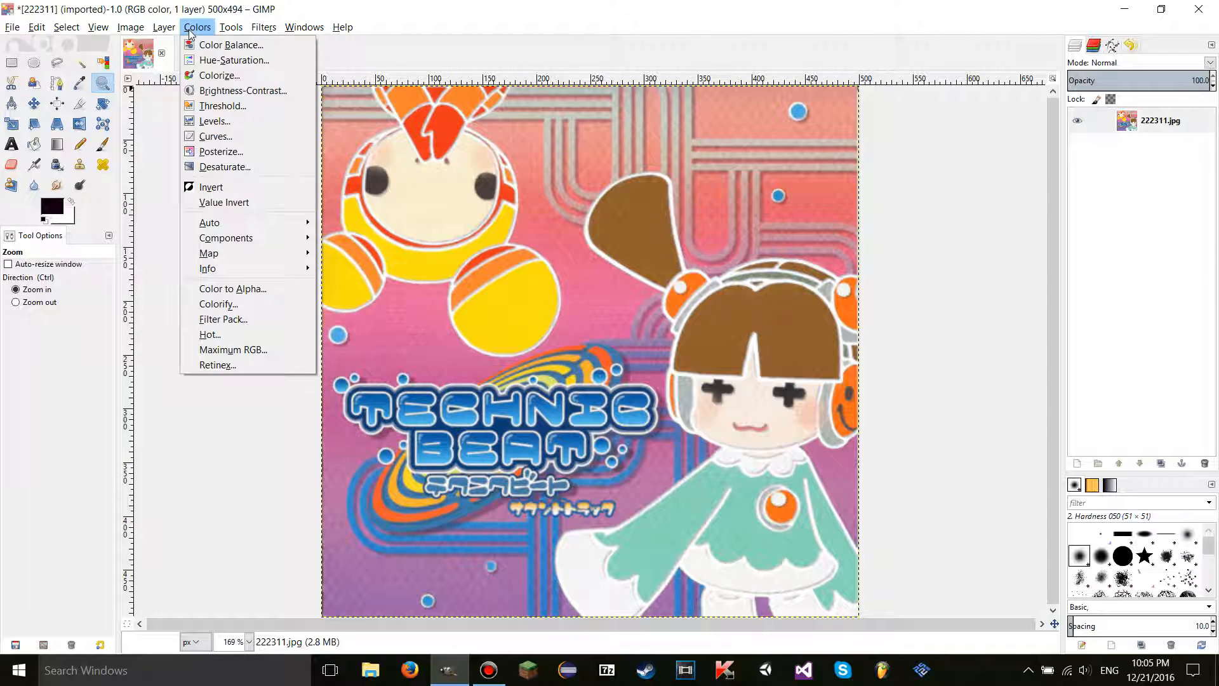
mouse_move(291, 221)
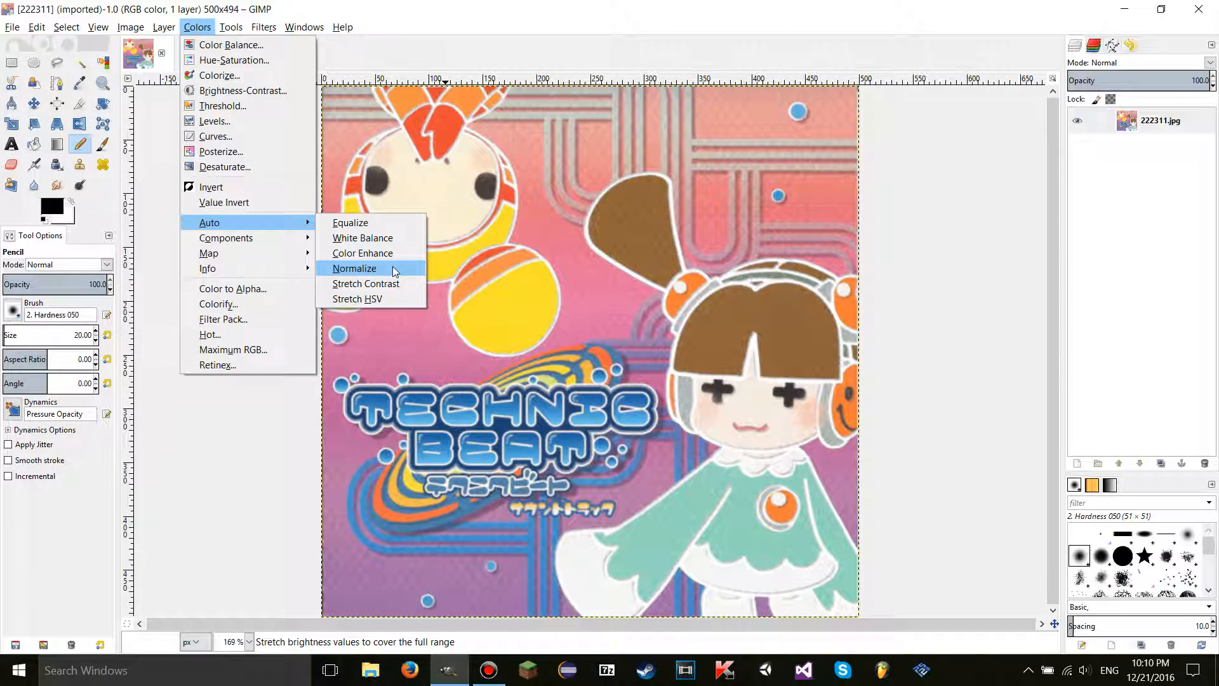
left_click(393, 271)
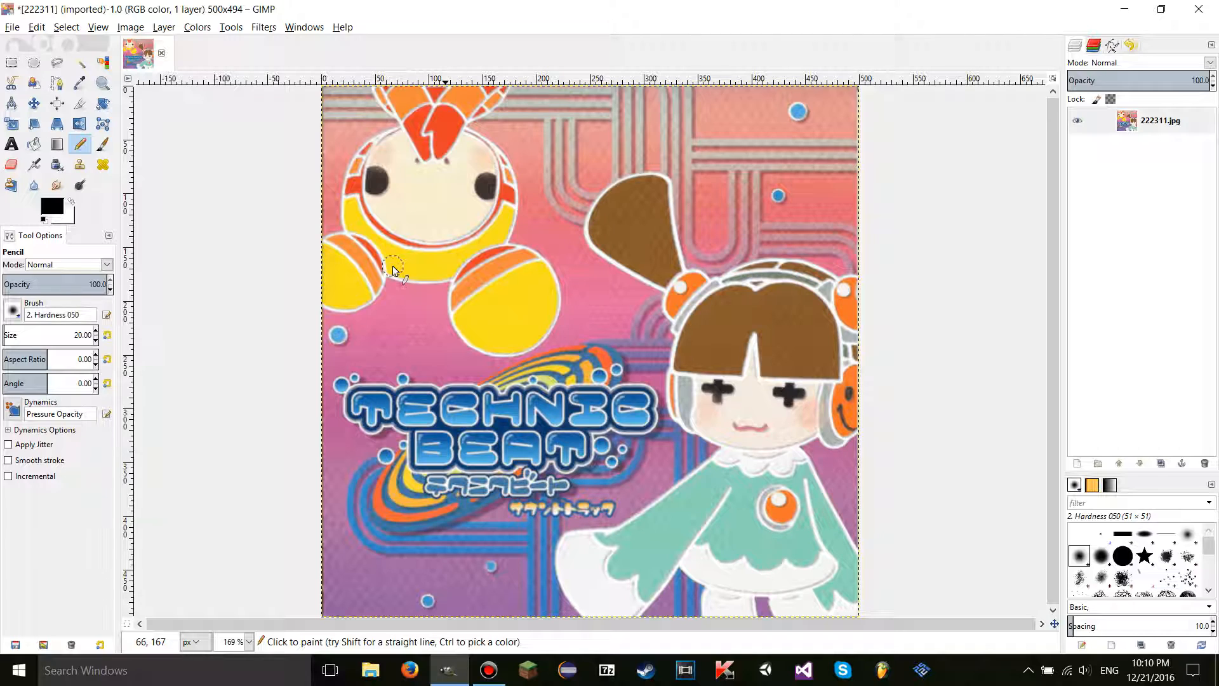
Apply the automatic Stretch Contrast correction to the original image.
left_click(197, 27)
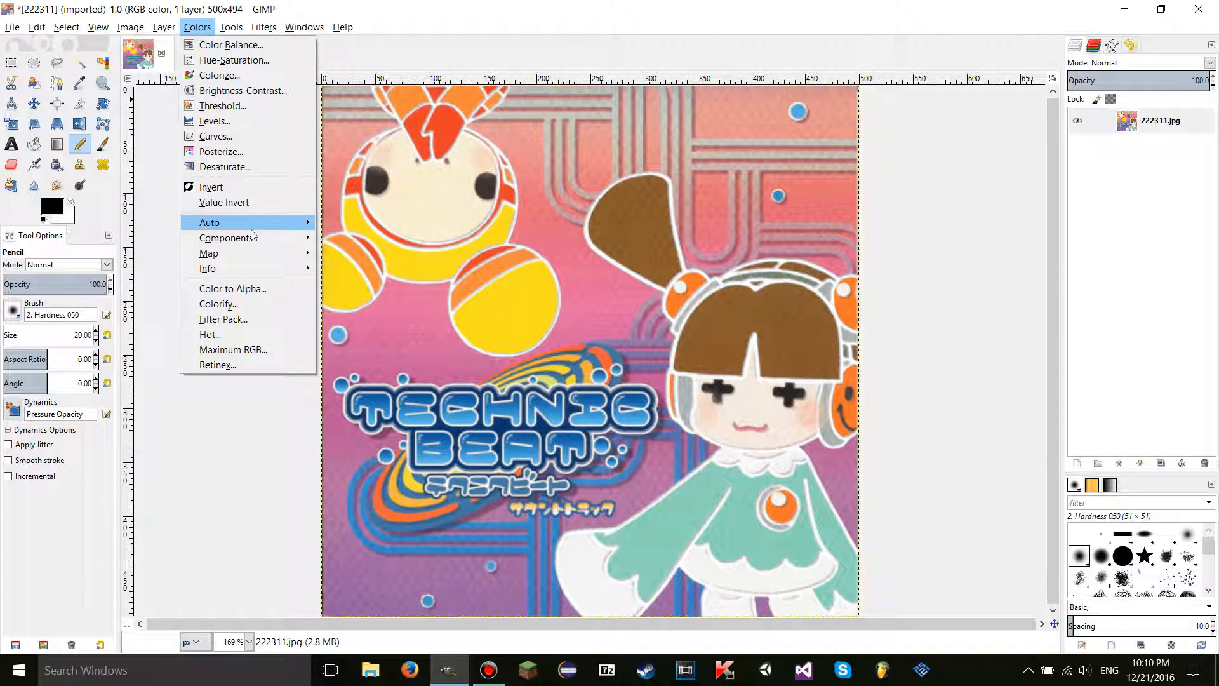
mouse_move(250, 223)
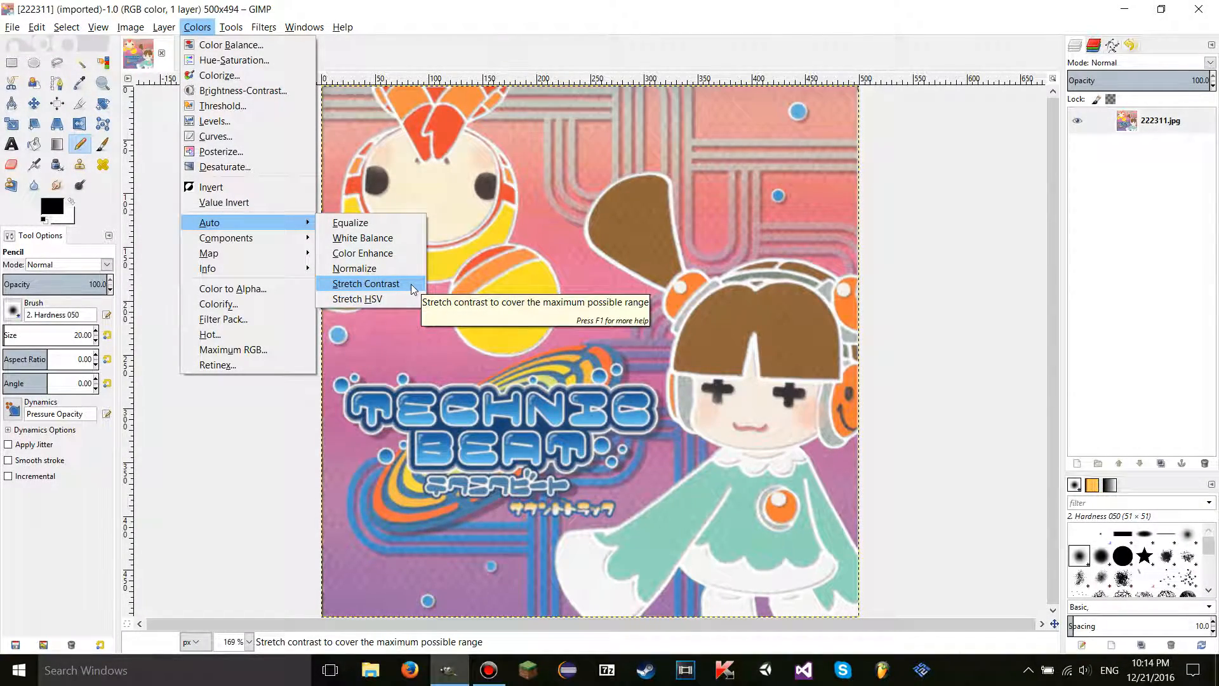
left_click(410, 284)
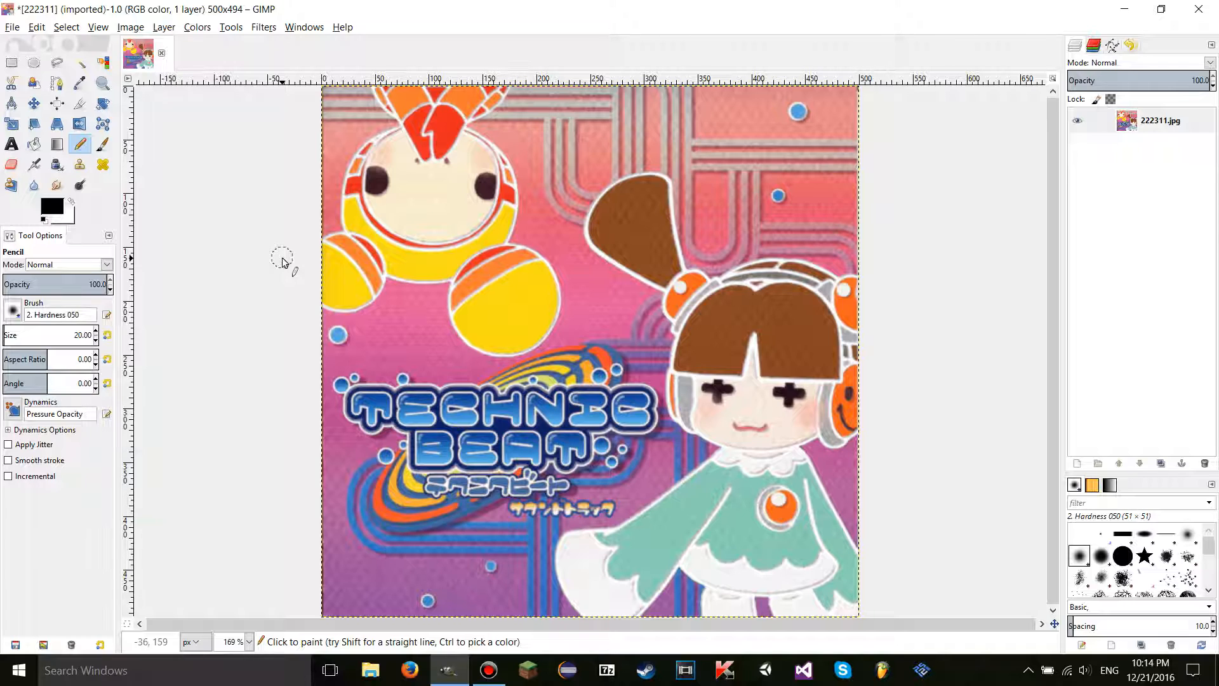
Apply the automatic Stretch HSV correction to the original image.
left_click(205, 26)
mouse_move(254, 224)
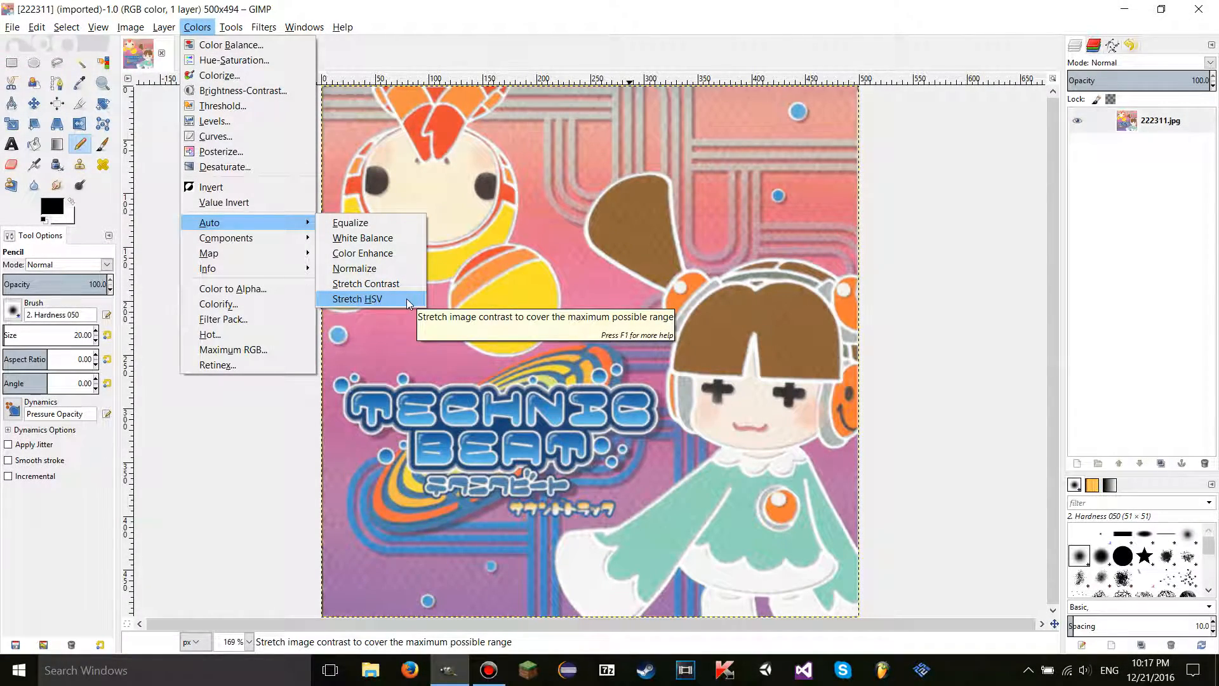
left_click(406, 299)
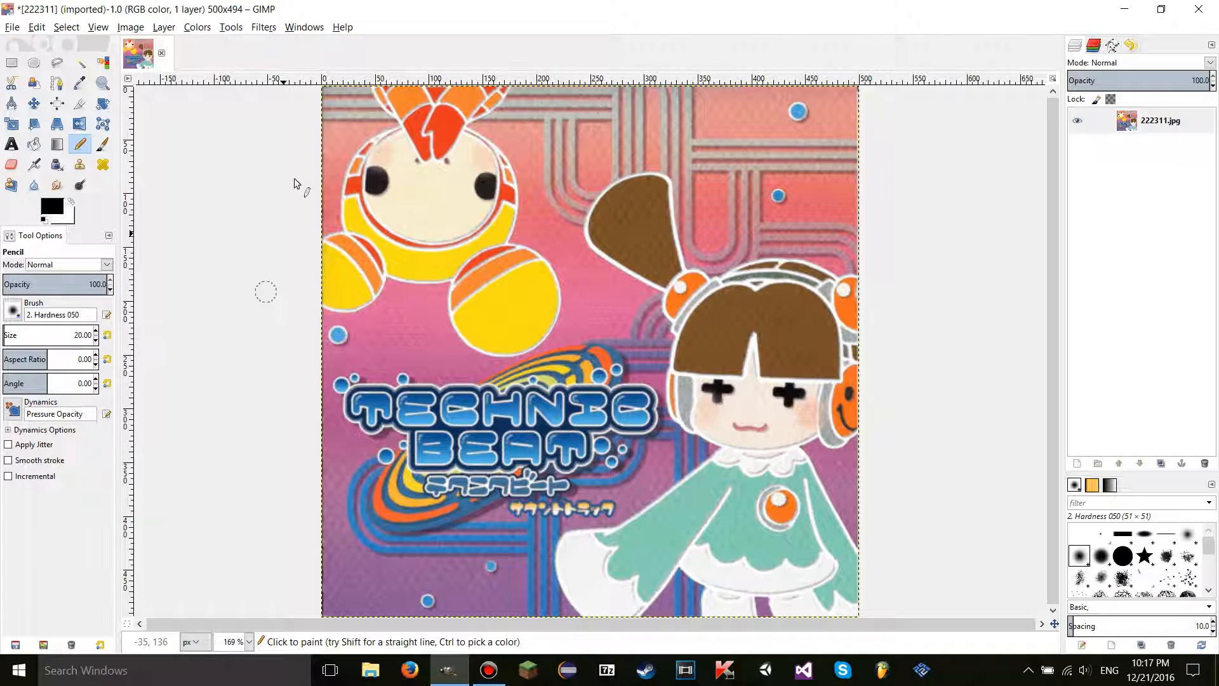
left_click(195, 28)
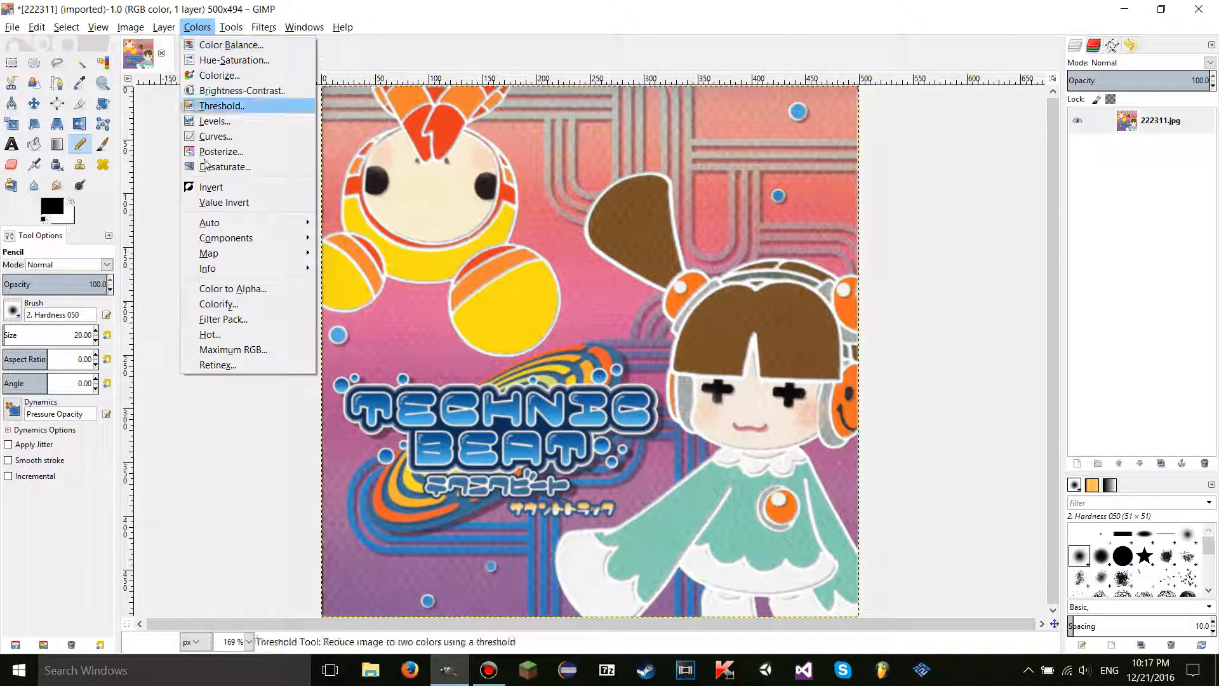
mouse_move(236, 223)
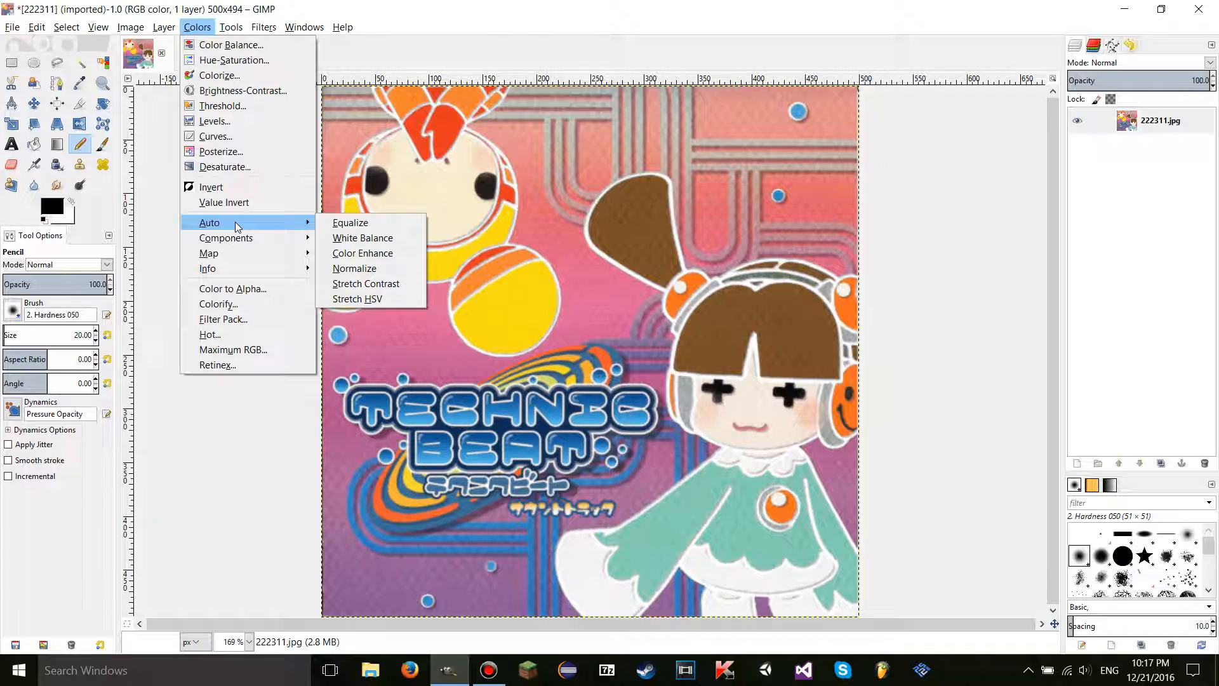
left_click(485, 2)
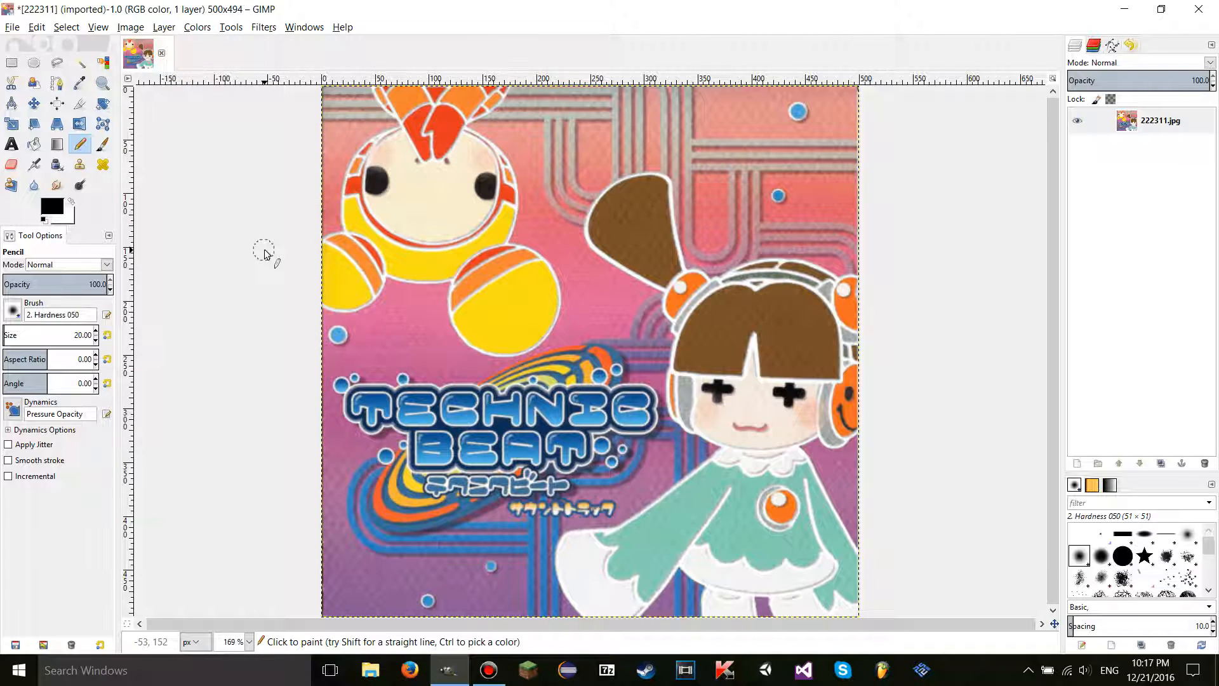